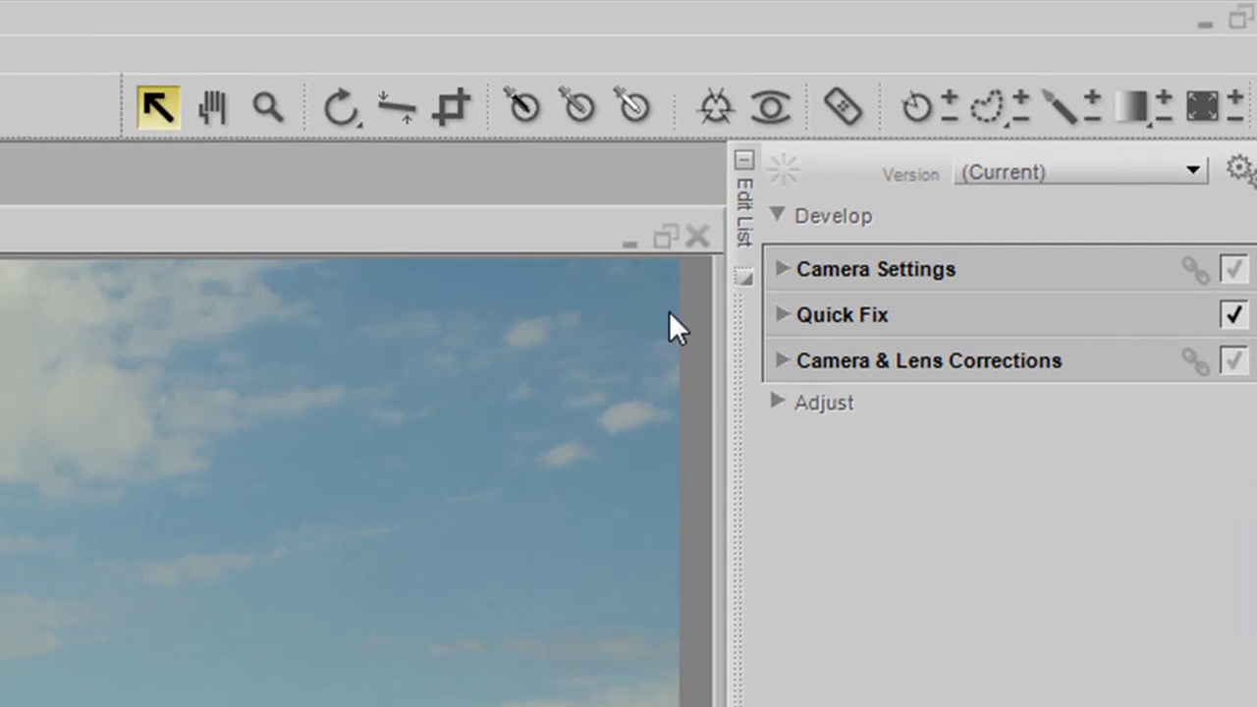
- Place a Color Control Point on the Jefferson Memorial dome and enlarge it to cover the building and reflection
left_click(714, 106)
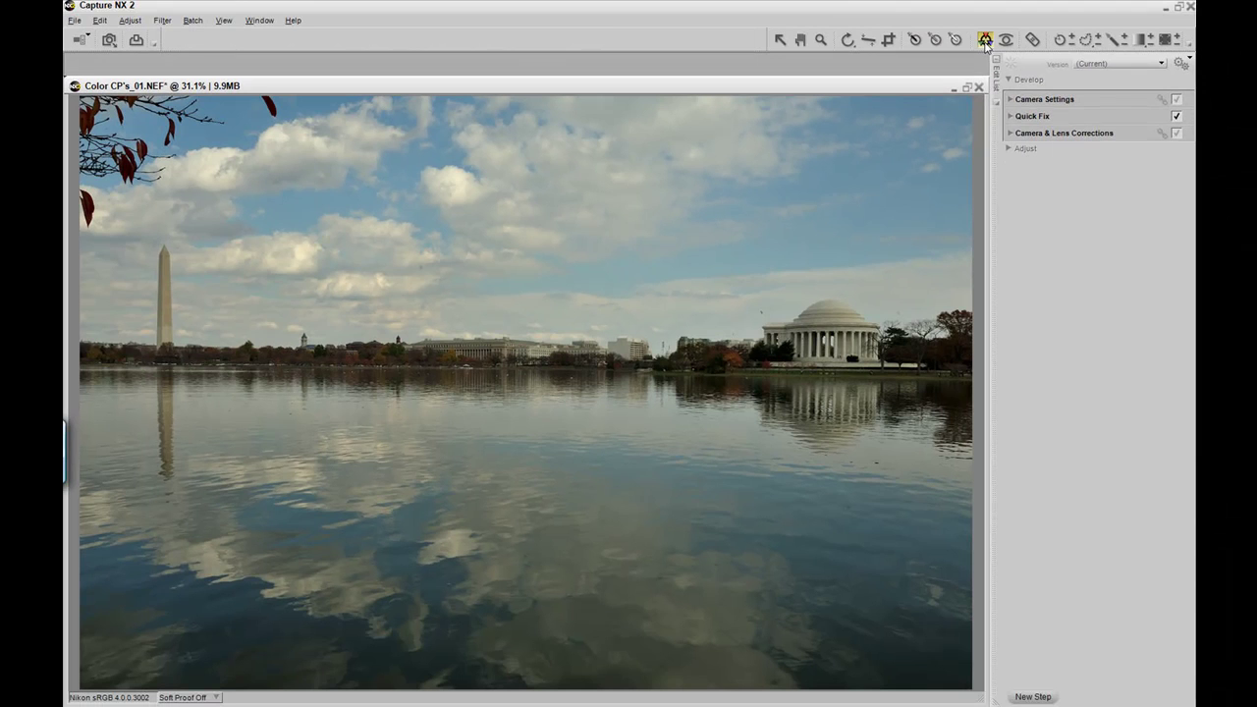
left_click(830, 317)
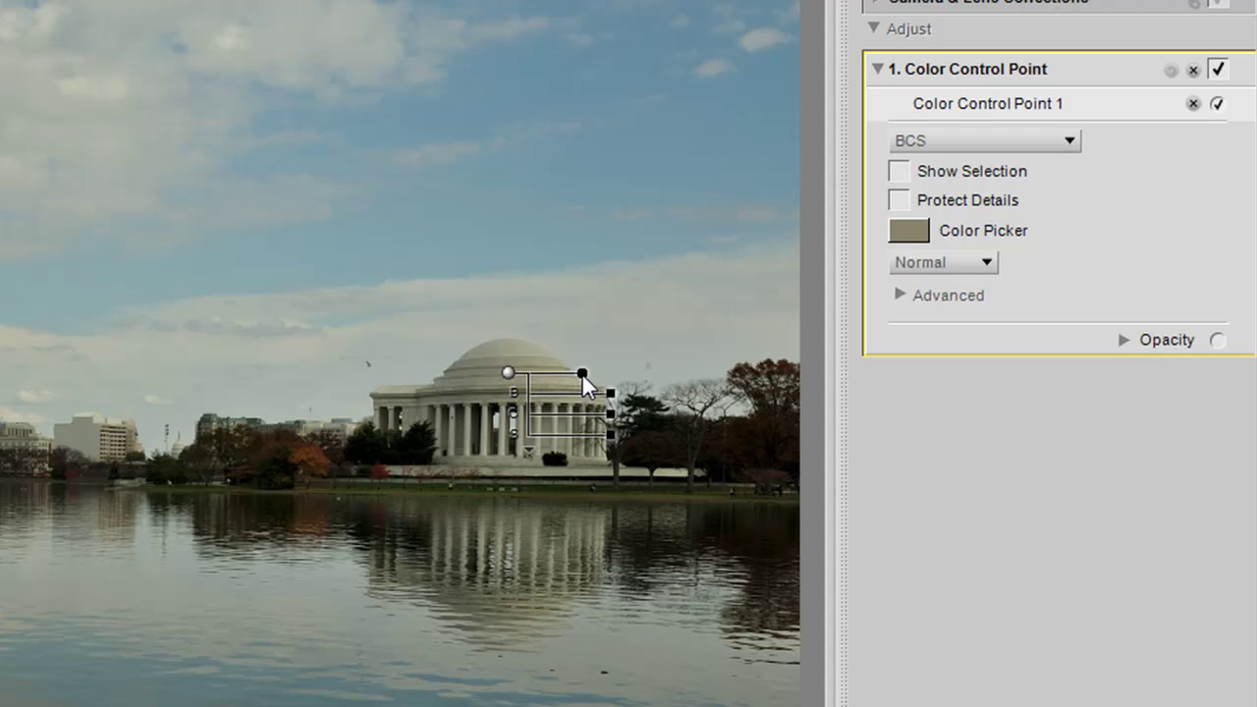
left_click_drag(581, 372, 585, 372)
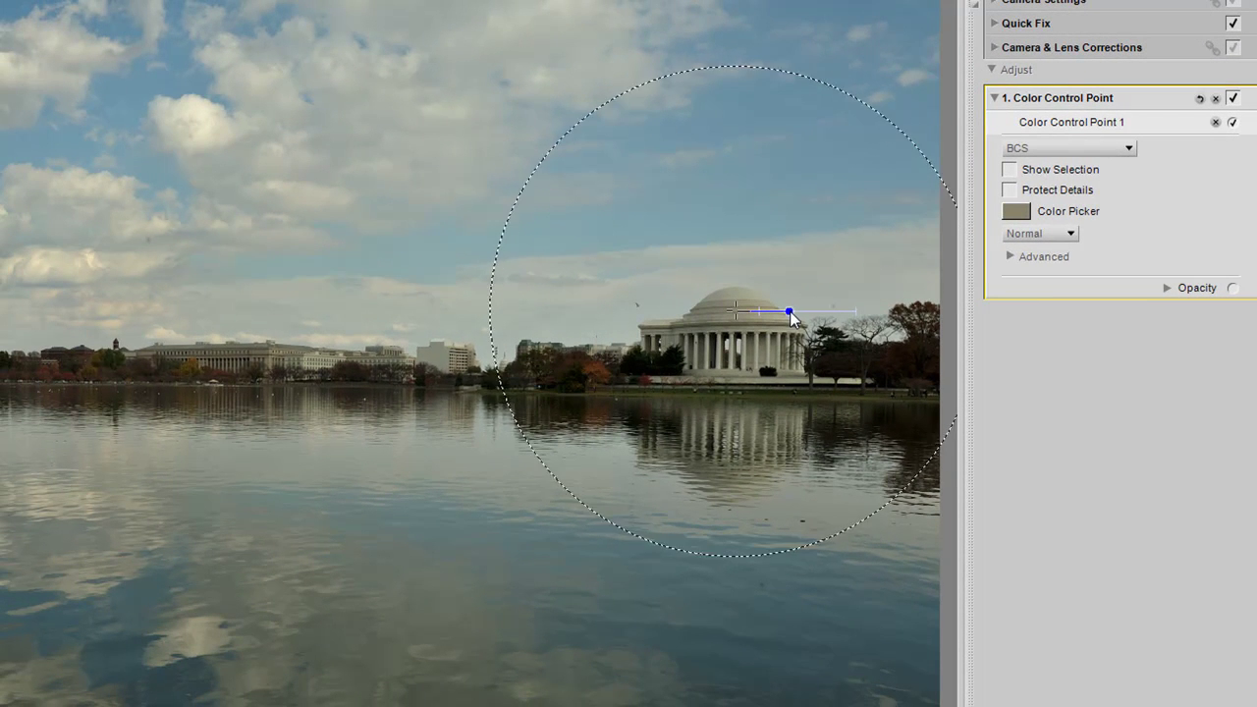
left_click_drag(790, 312, 742, 320)
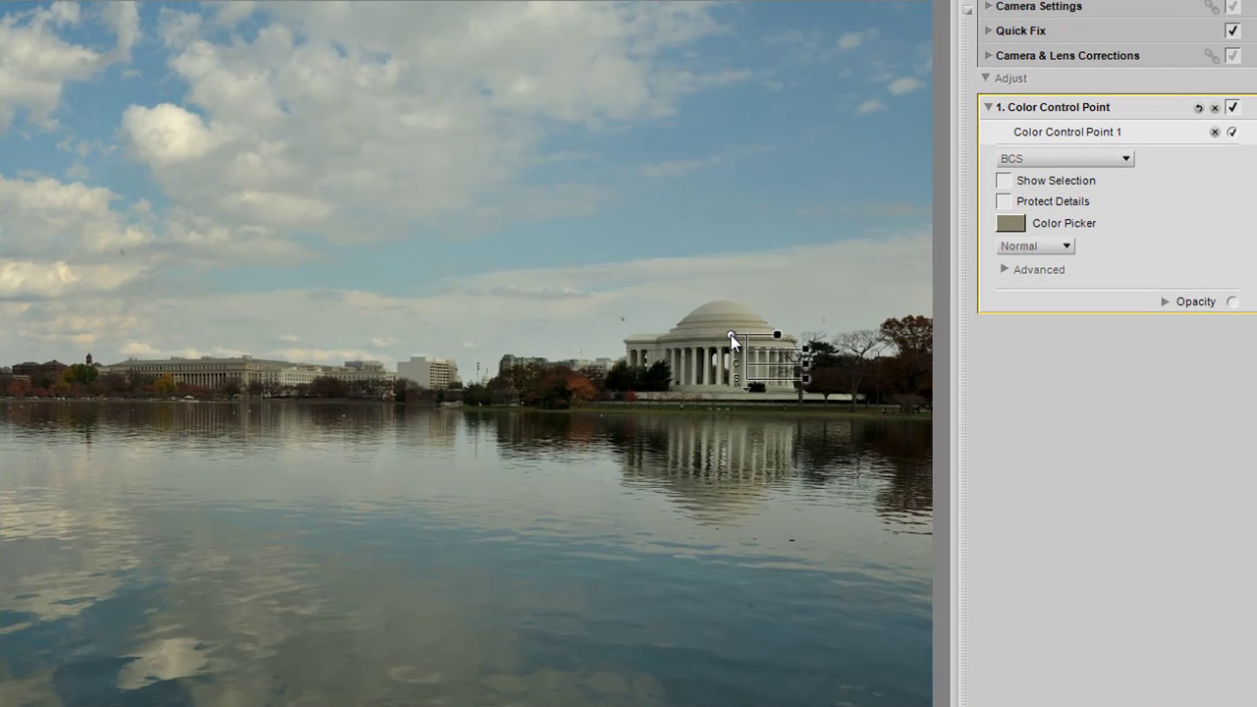
- Show the memorial point's selection as a grayscale mask and shrink its radius slightly to hug the memorial
right_click(731, 335)
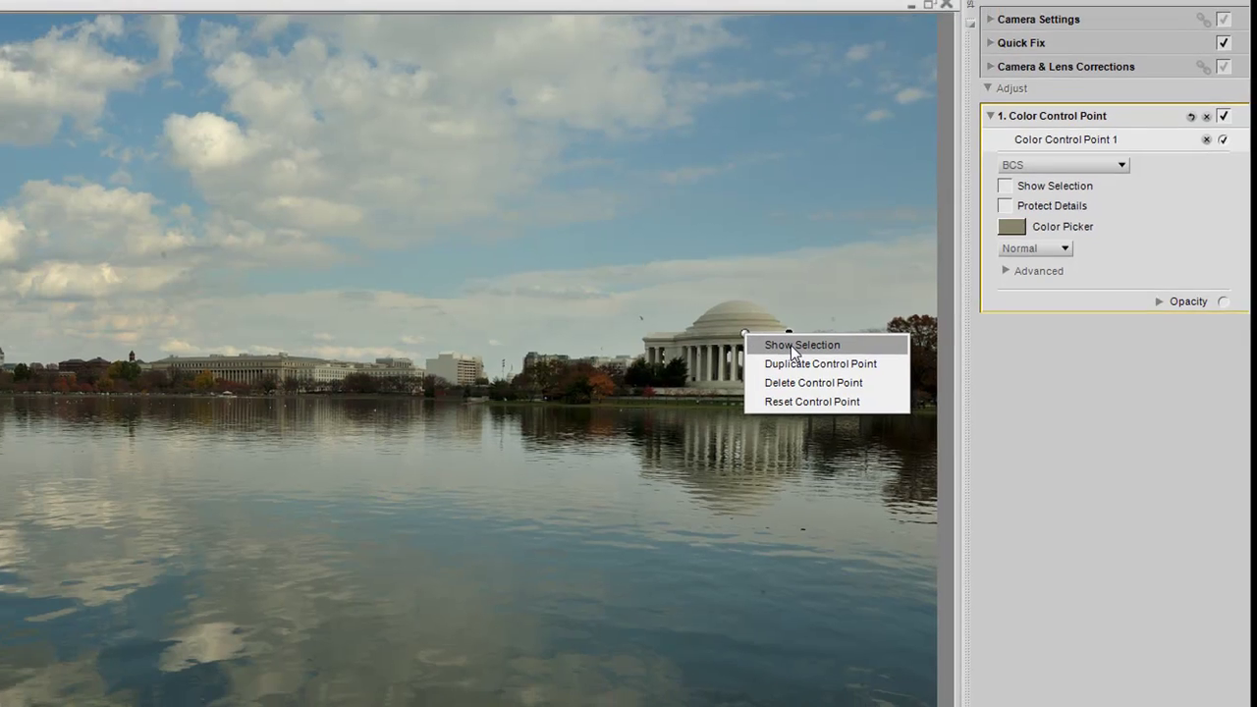
left_click(793, 345)
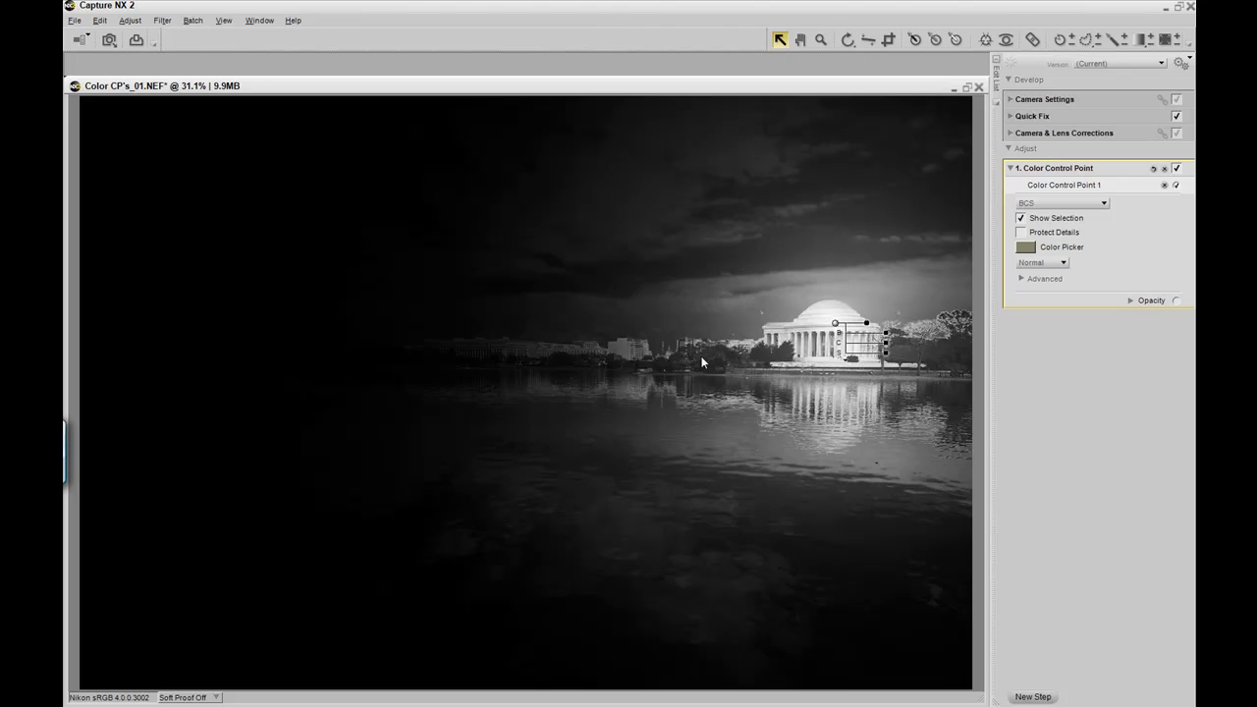
left_click_drag(867, 327, 857, 332)
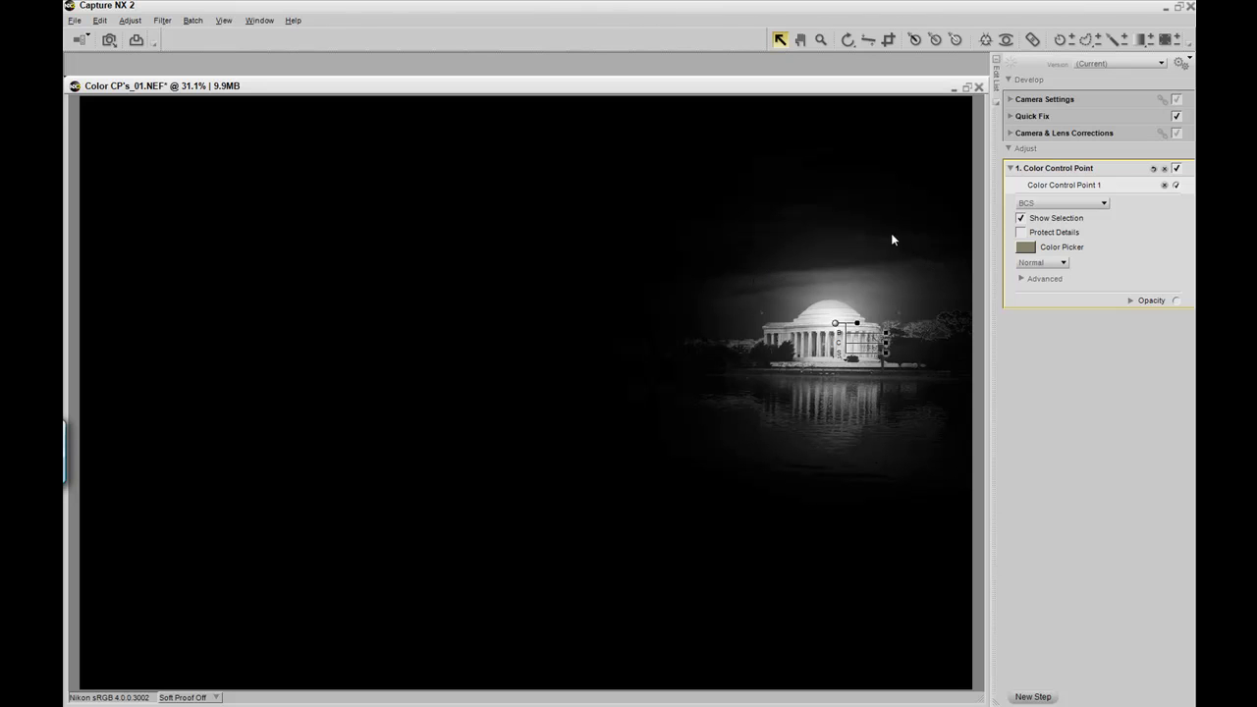
- Add control points in the sky above the dome and in the lower-right water, then nudge the memorial point
left_click(984, 40)
left_click(821, 247)
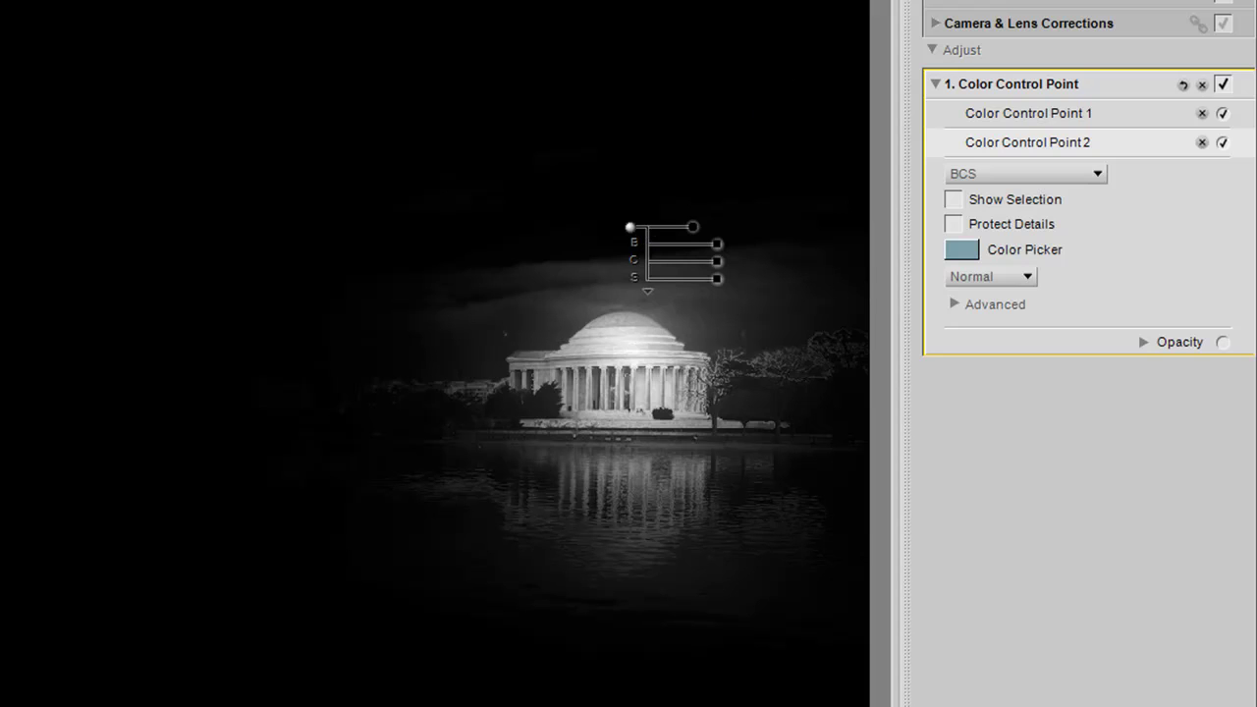
left_click(733, 561)
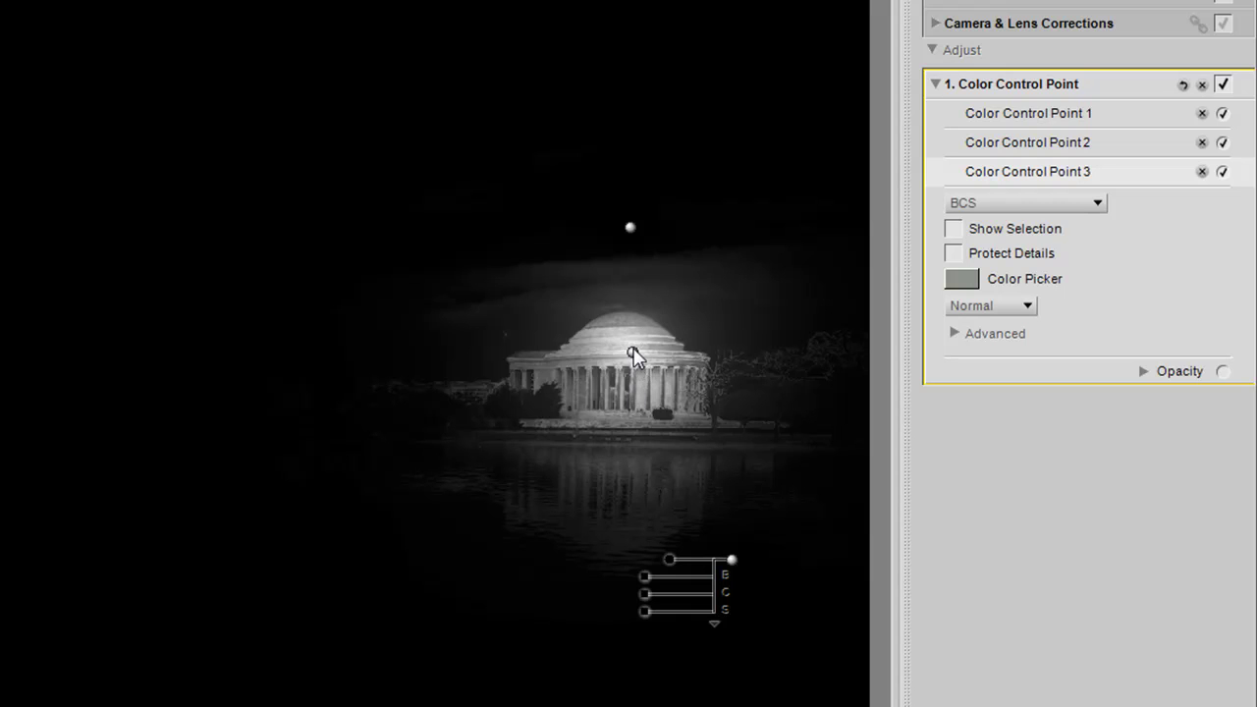
left_click(633, 354)
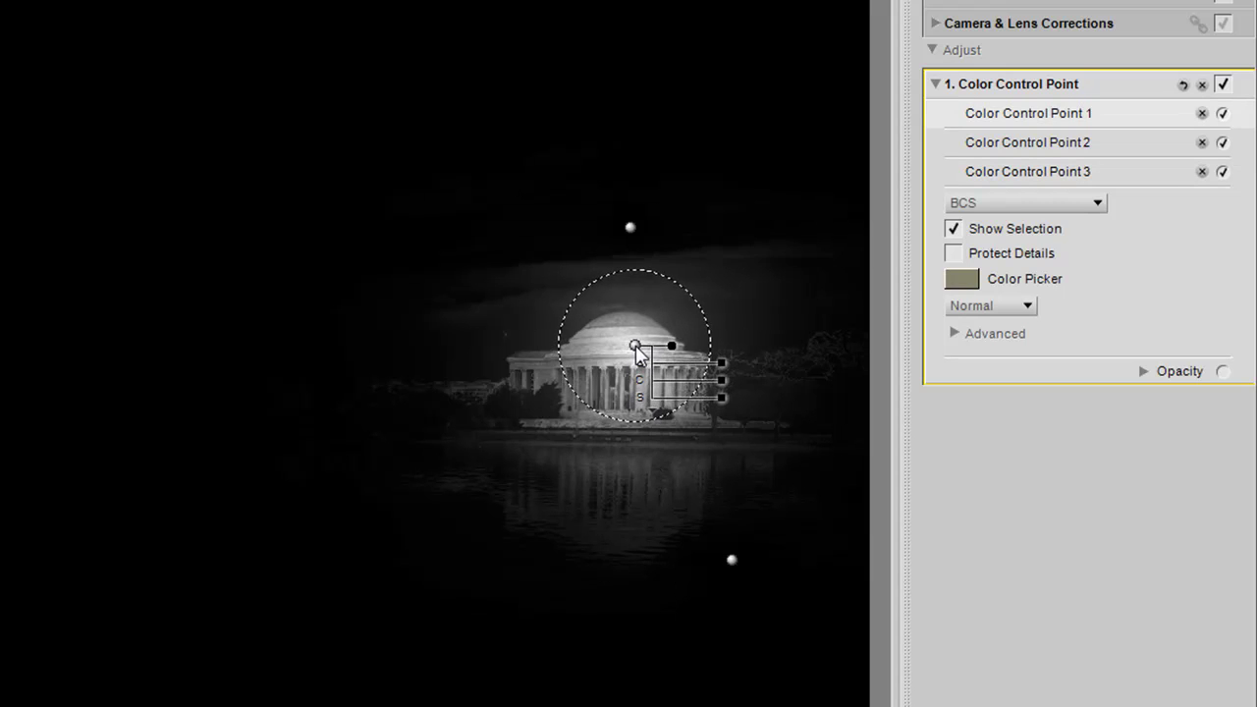
left_click_drag(637, 346, 669, 354)
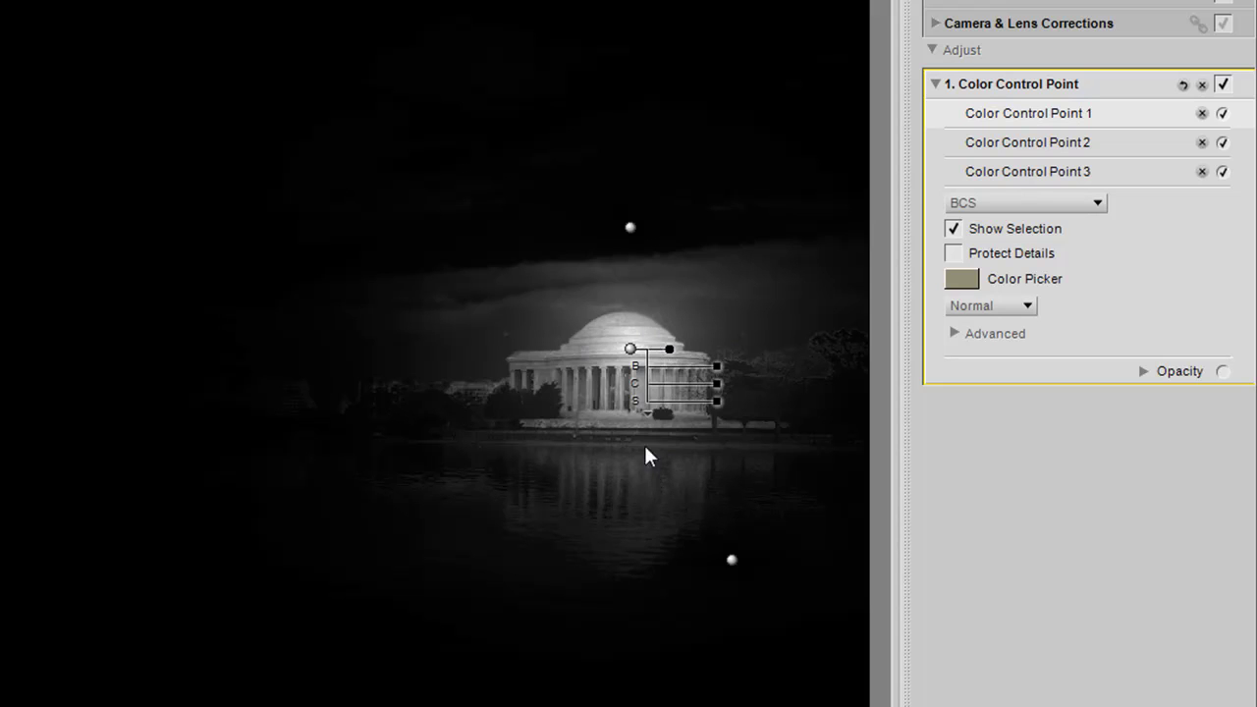
- Hide the selection mask and raise the memorial point's brightness and saturation (about 12)
right_click(632, 353)
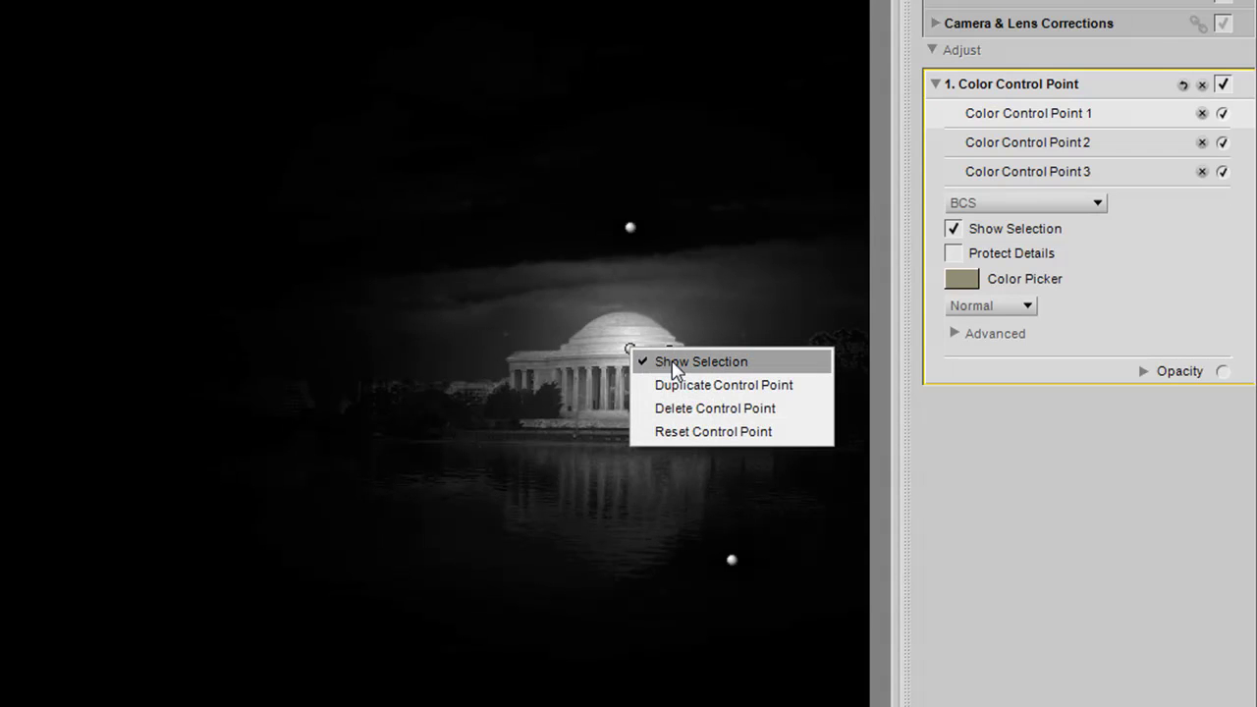
left_click(672, 362)
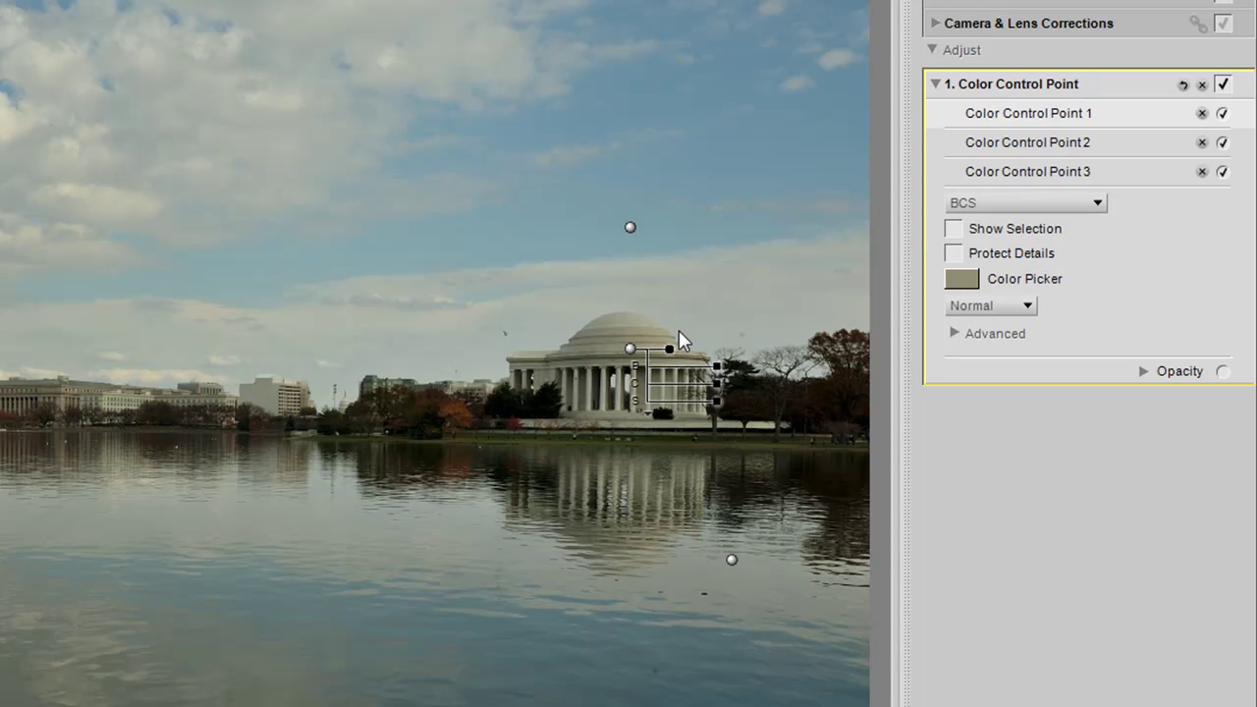
left_click_drag(717, 365, 727, 365)
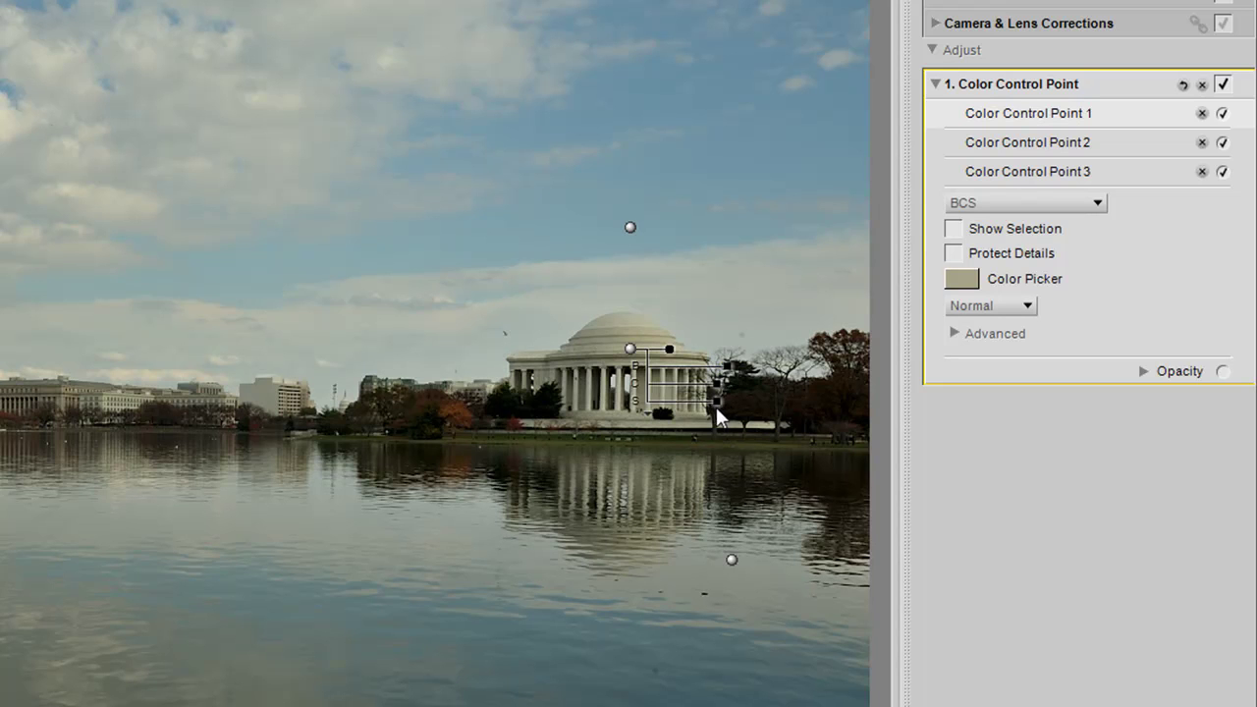
left_click_drag(716, 399, 720, 382)
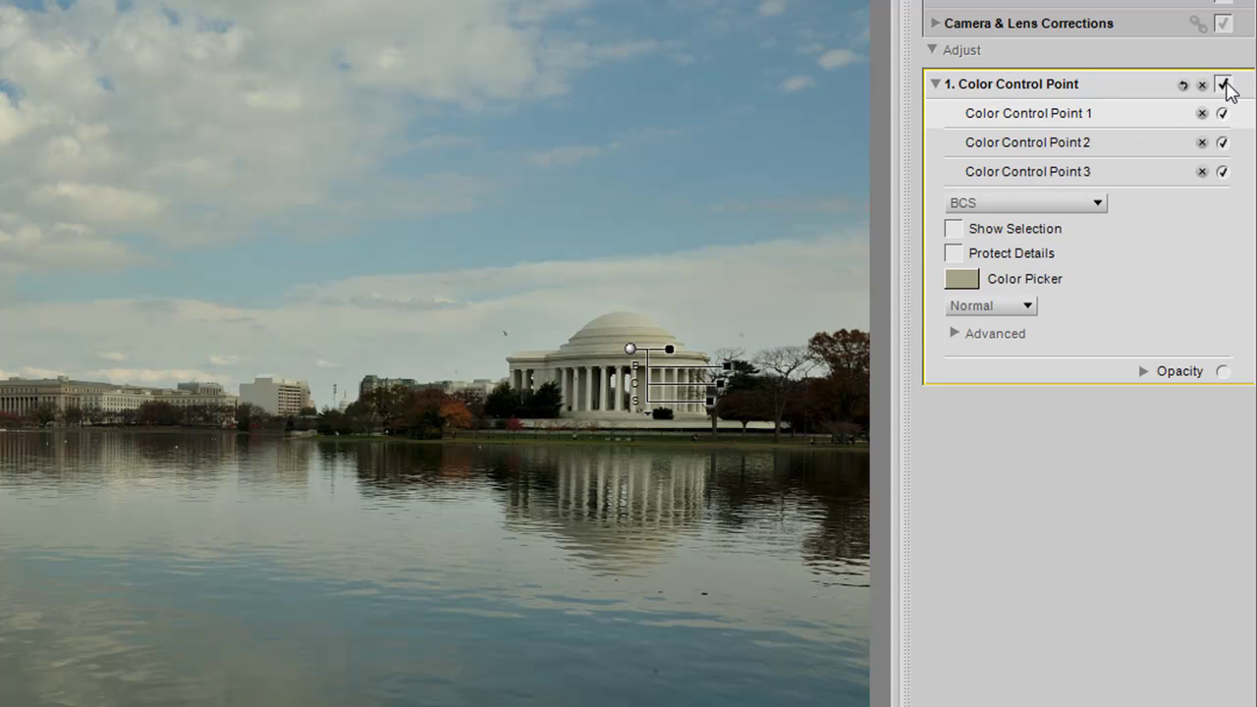
- Toggle the Color Control Point step off and back on, then display all three points
left_click(1223, 86)
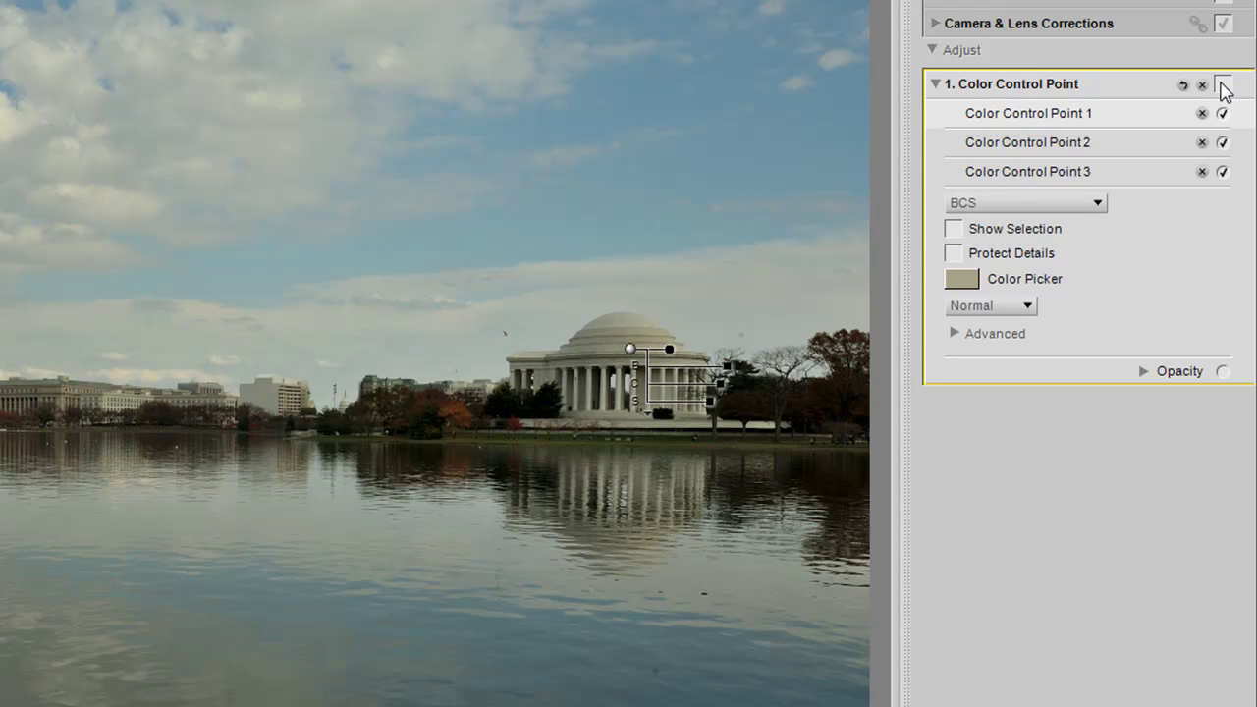
left_click(1222, 85)
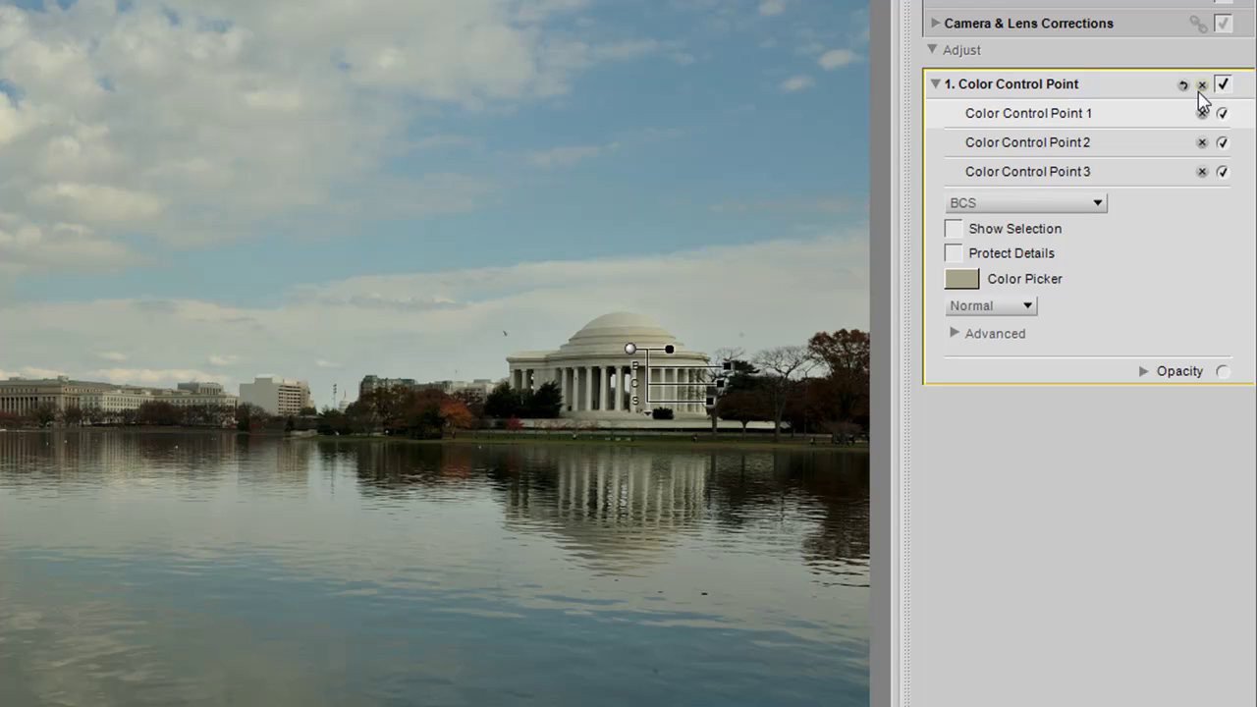
left_click(1086, 86)
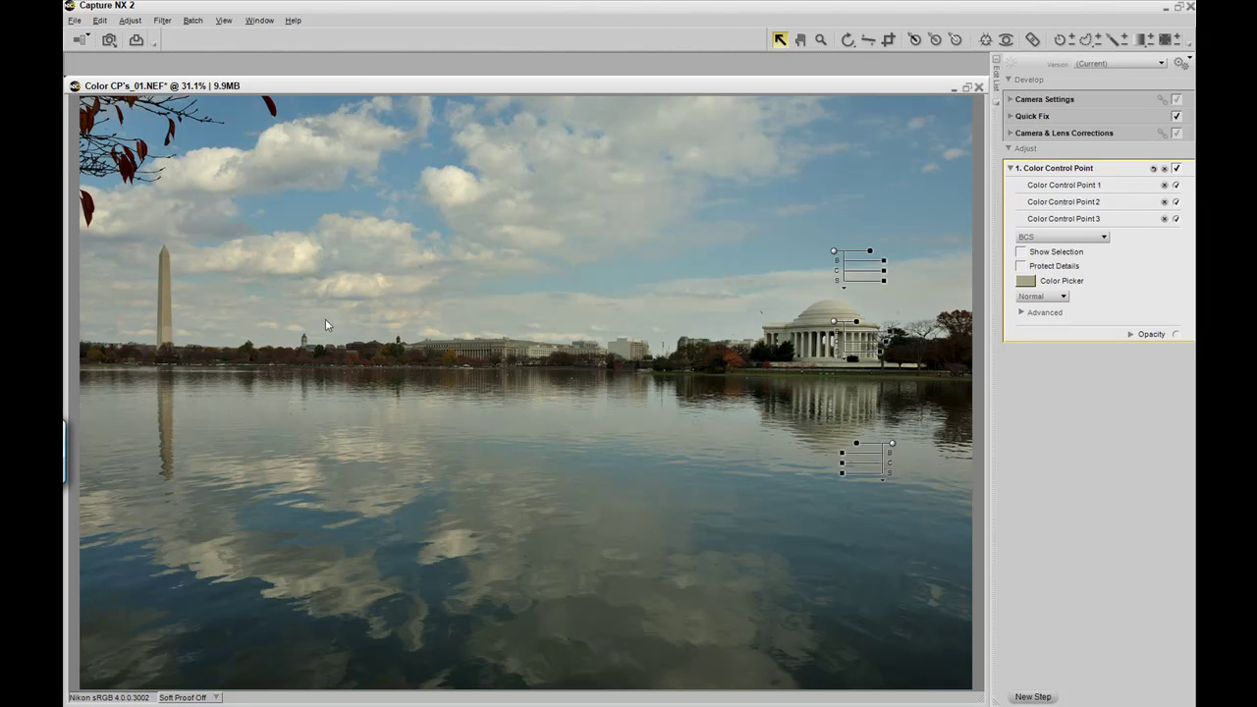
- Duplicate the memorial dome's control point and drag the copy onto the Washington Monument
left_click(832, 324)
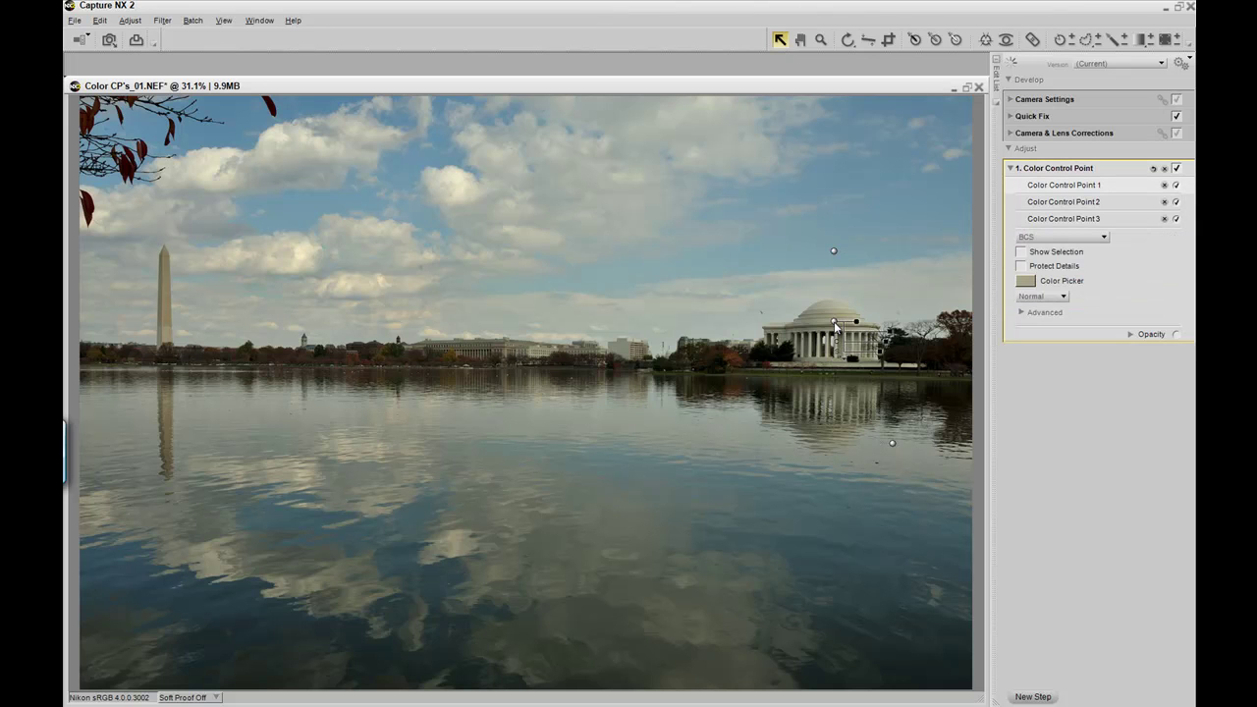
right_click(833, 320)
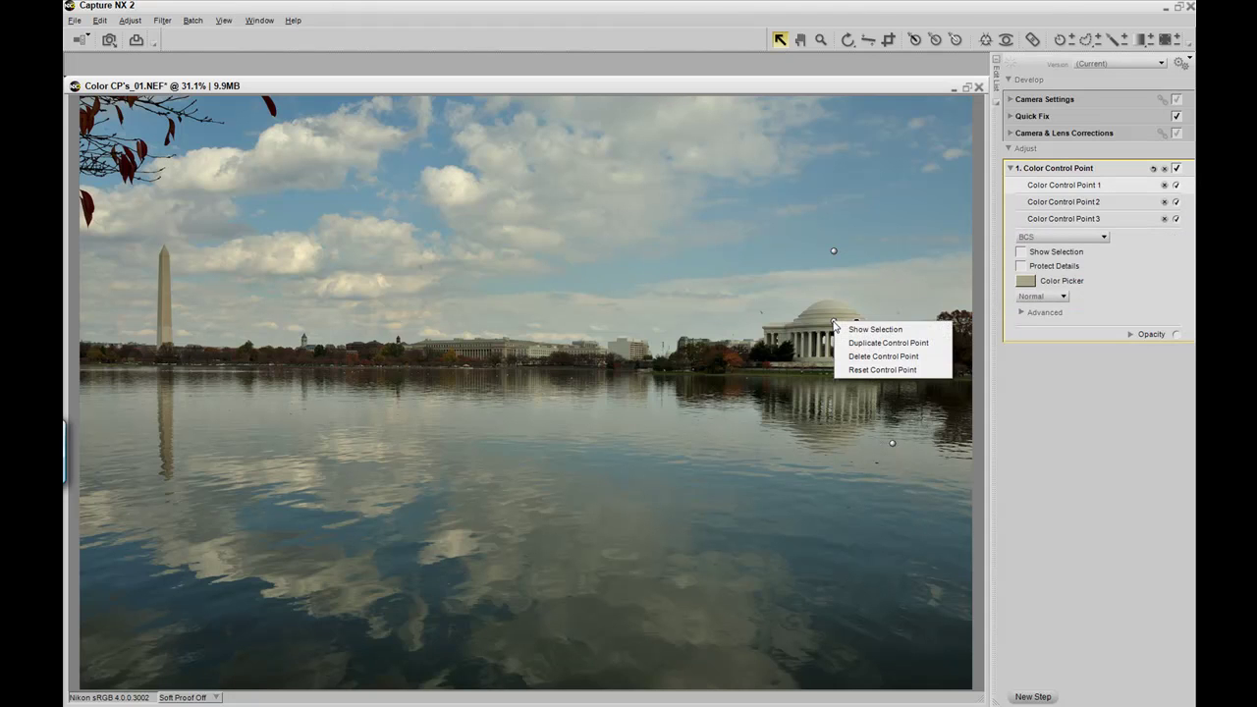
left_click(851, 344)
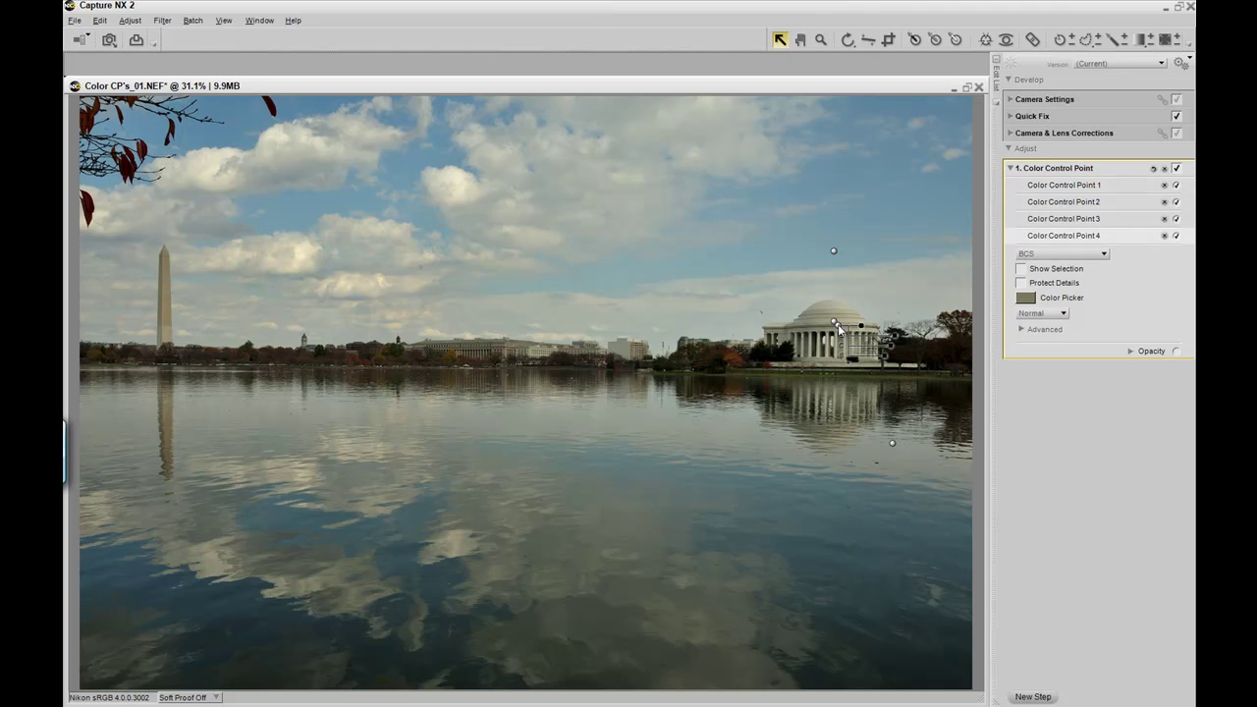
left_click_drag(838, 324, 166, 308)
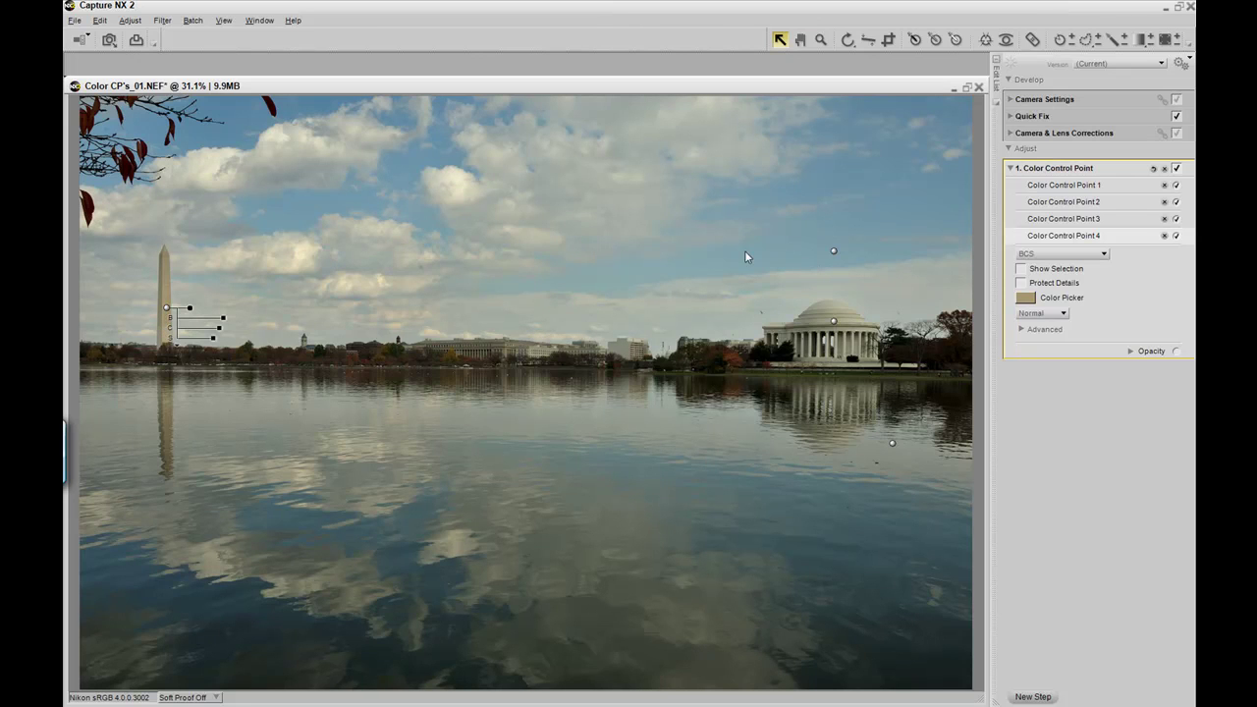
- Move the blue-sky control point slightly up and left and resize its area of effect
left_click(834, 252)
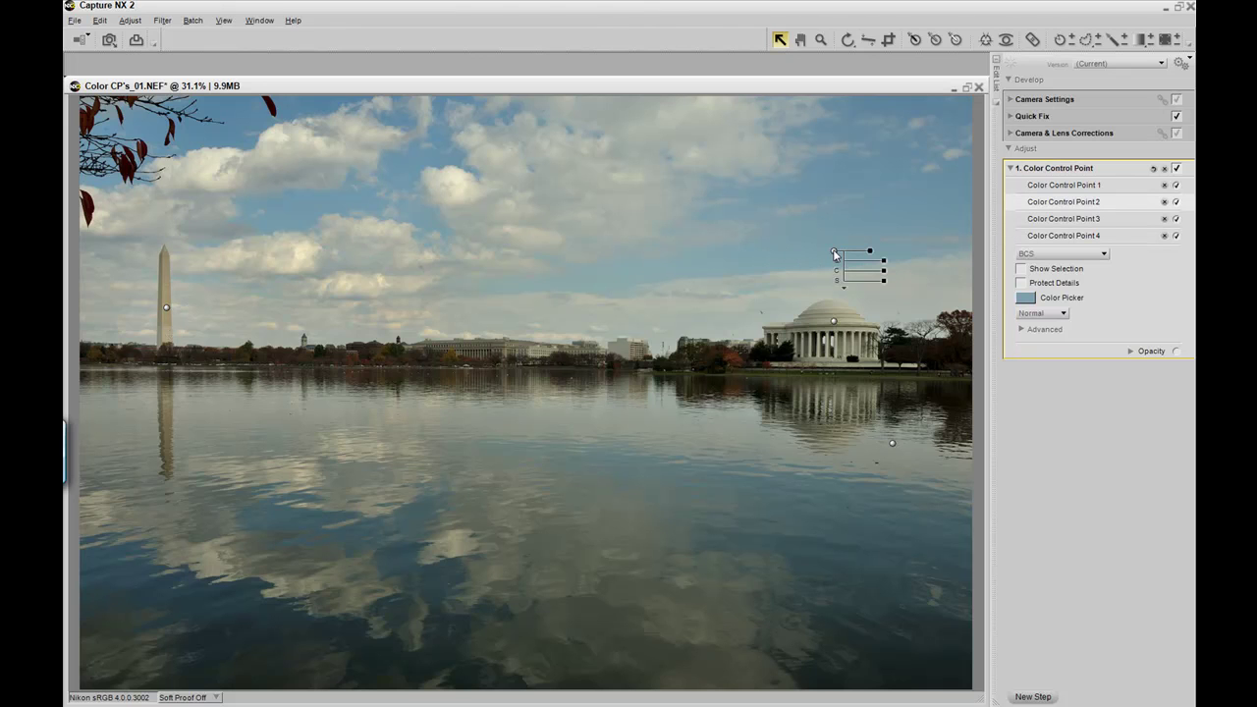
left_click_drag(833, 252, 866, 275)
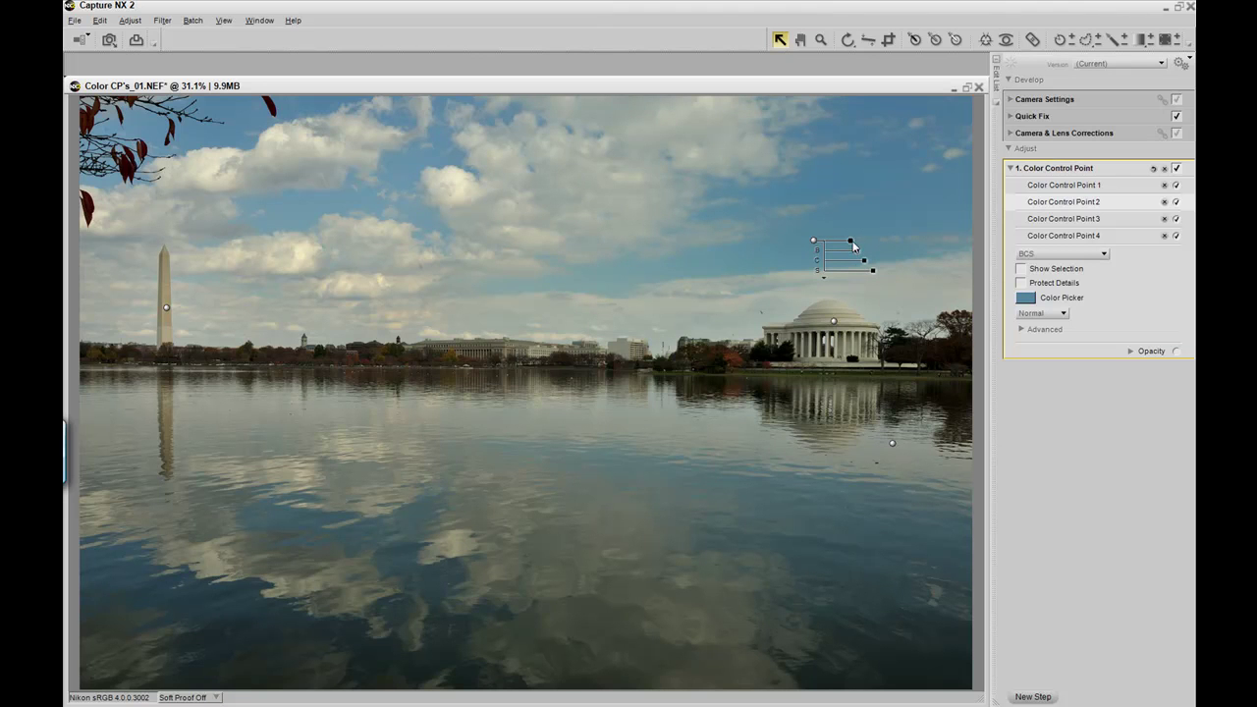
left_click_drag(852, 240, 858, 237)
- Duplicate the sky control point and place the copy among the clouds at left
right_click(814, 239)
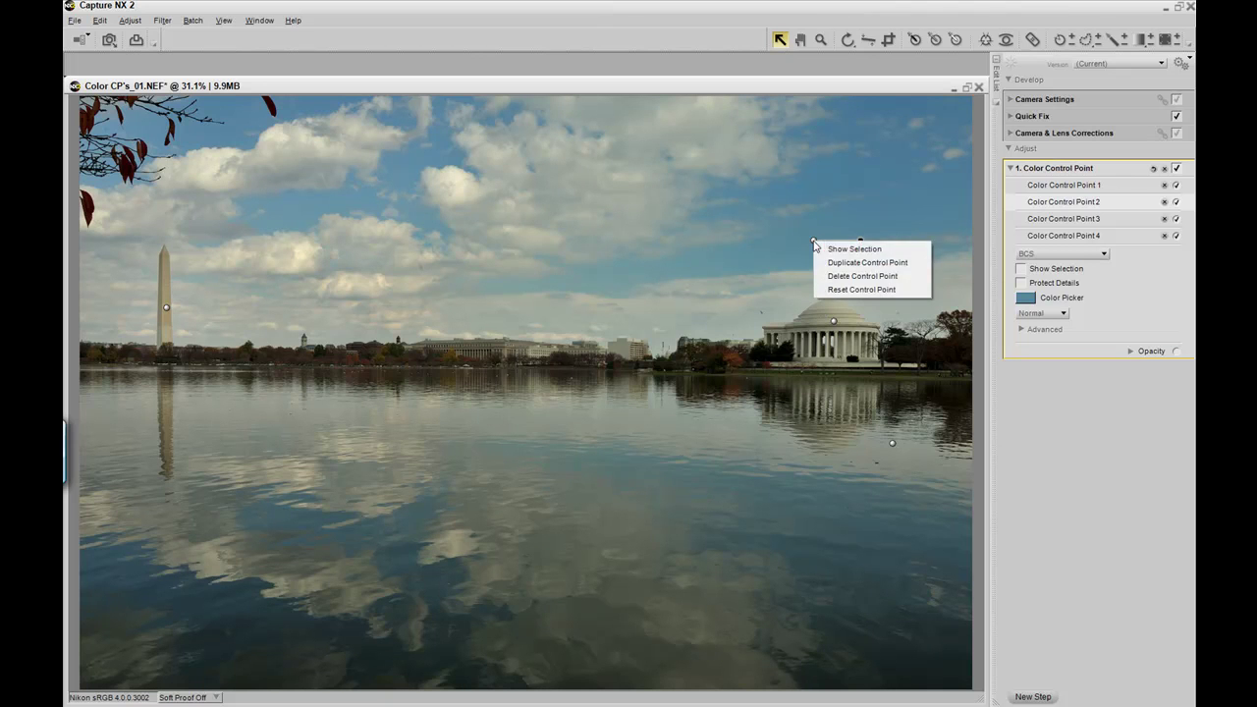
left_click(828, 262)
left_click_drag(815, 241, 286, 208)
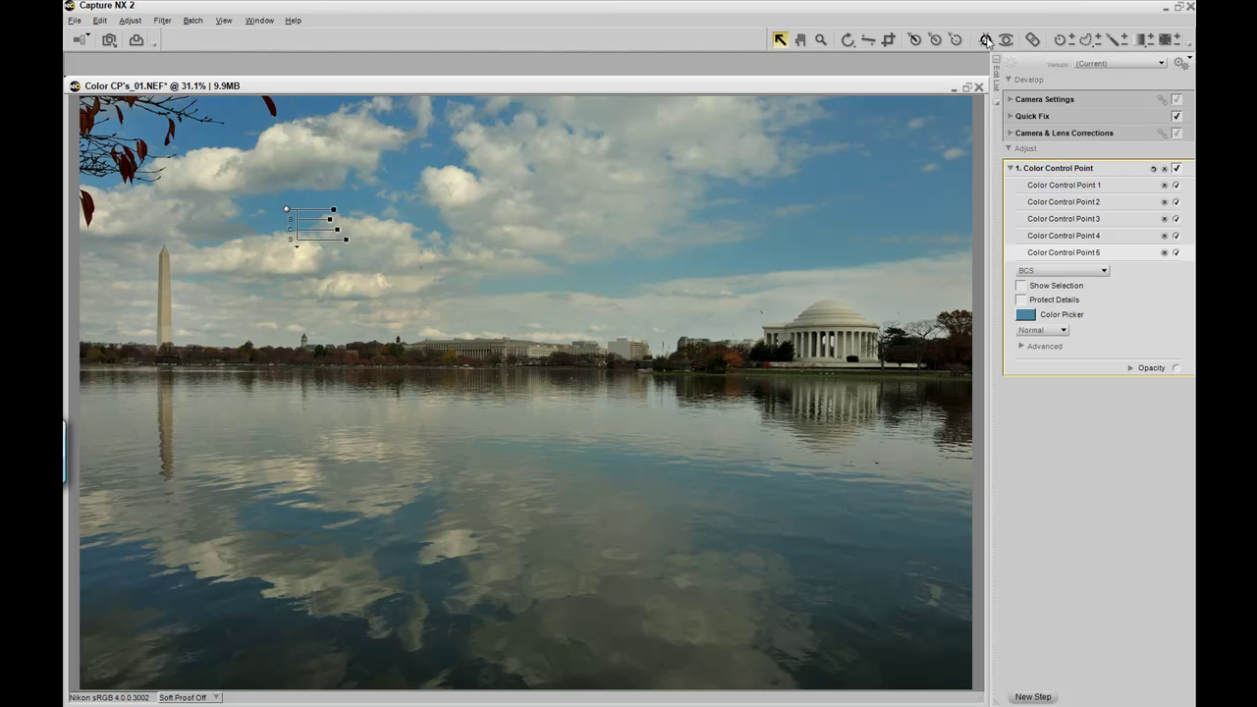
- Add a control point on the central clouds and lower its saturation to whiten them
left_click(987, 40)
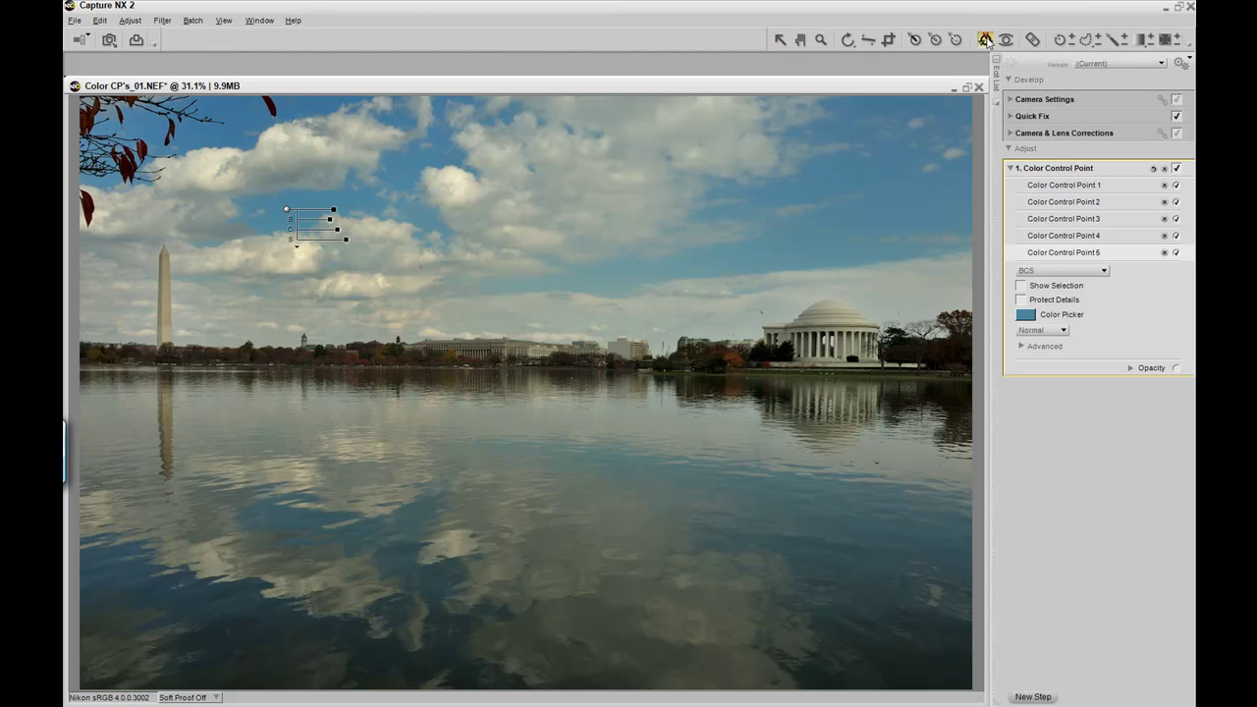
left_click(540, 206)
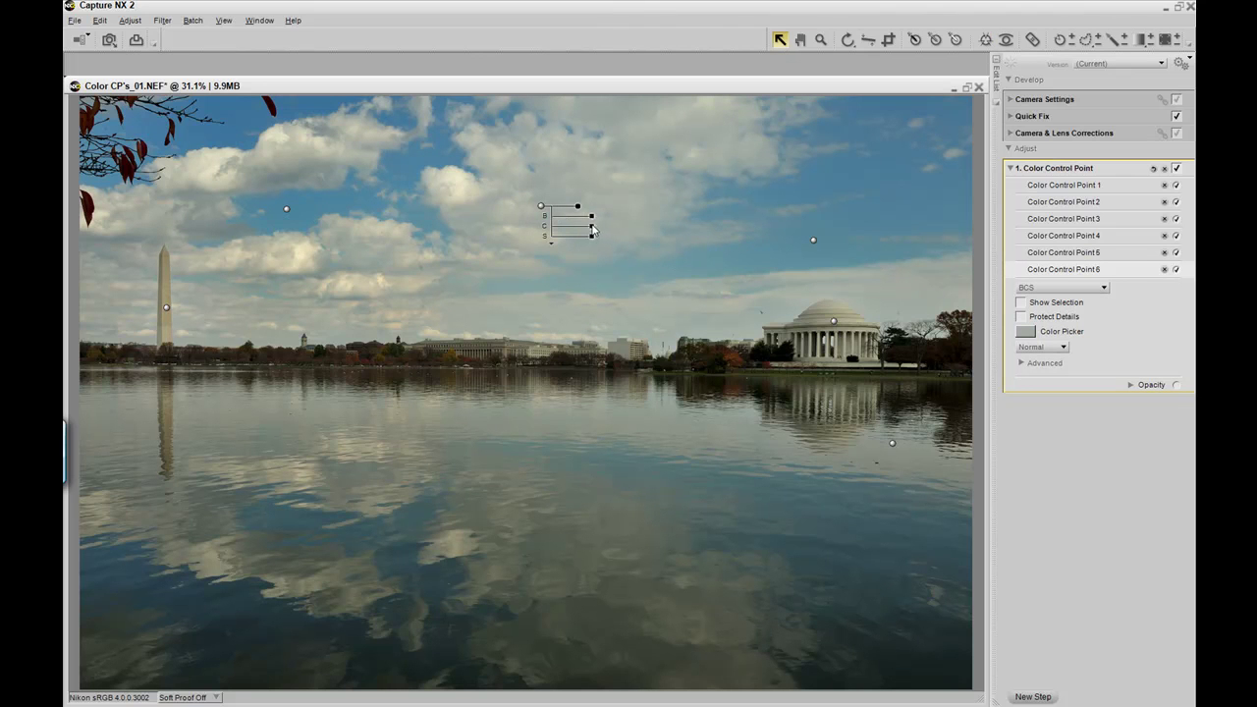
left_click_drag(592, 243, 599, 207)
- Duplicate the cloud control point and place the copy on the cloud reflections in the water
right_click(541, 209)
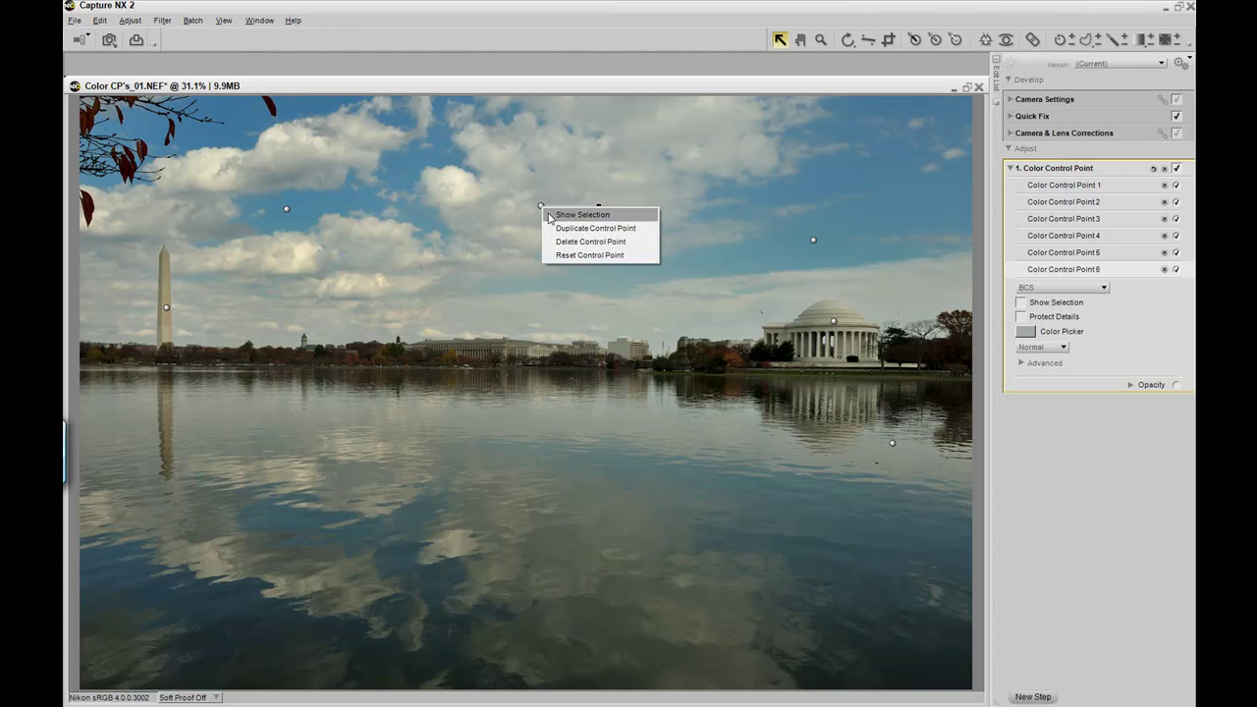
left_click(553, 224)
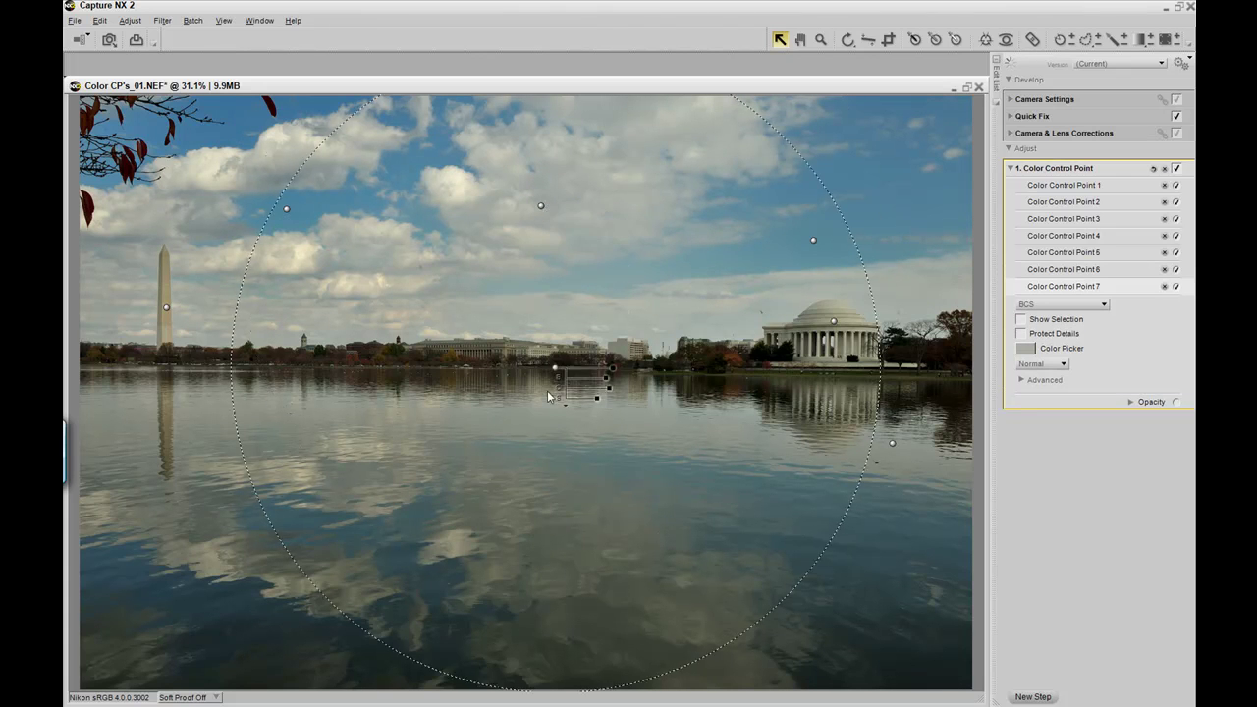
left_click(548, 544)
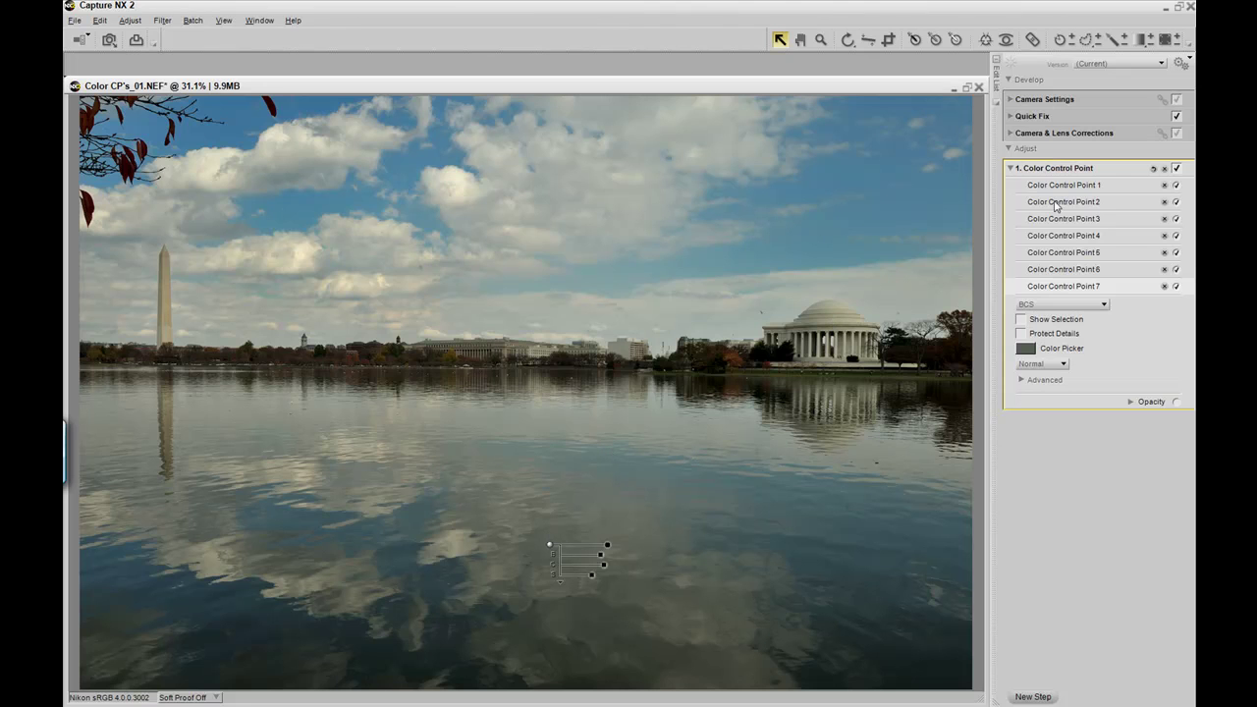
- Collapse the 1. Color Control Point step and switch it off and back on to compare
left_click(1011, 170)
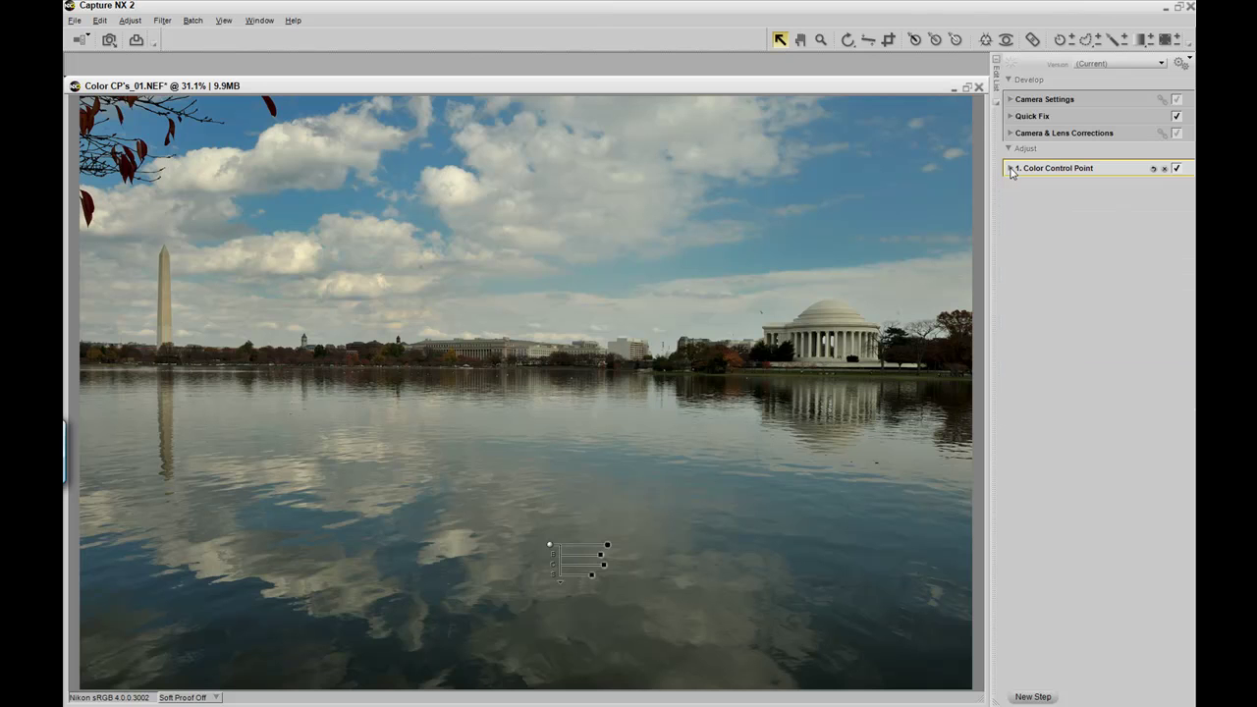
left_click(1177, 169)
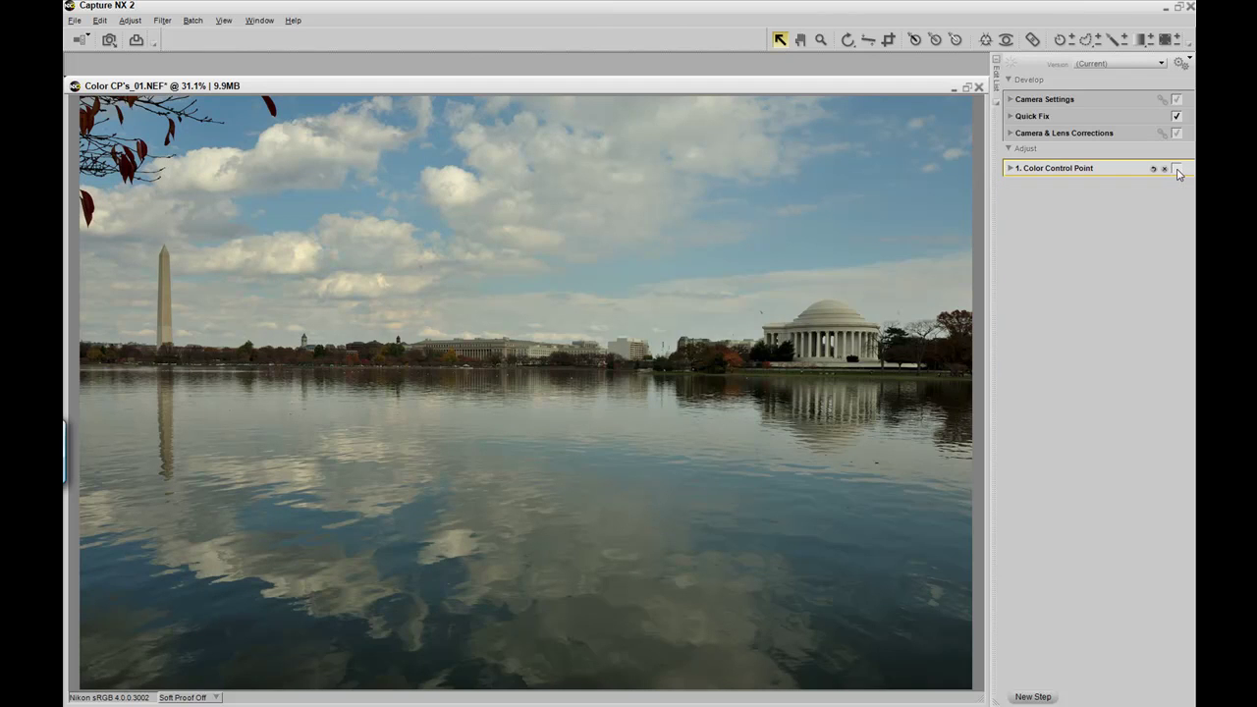
left_click(1177, 169)
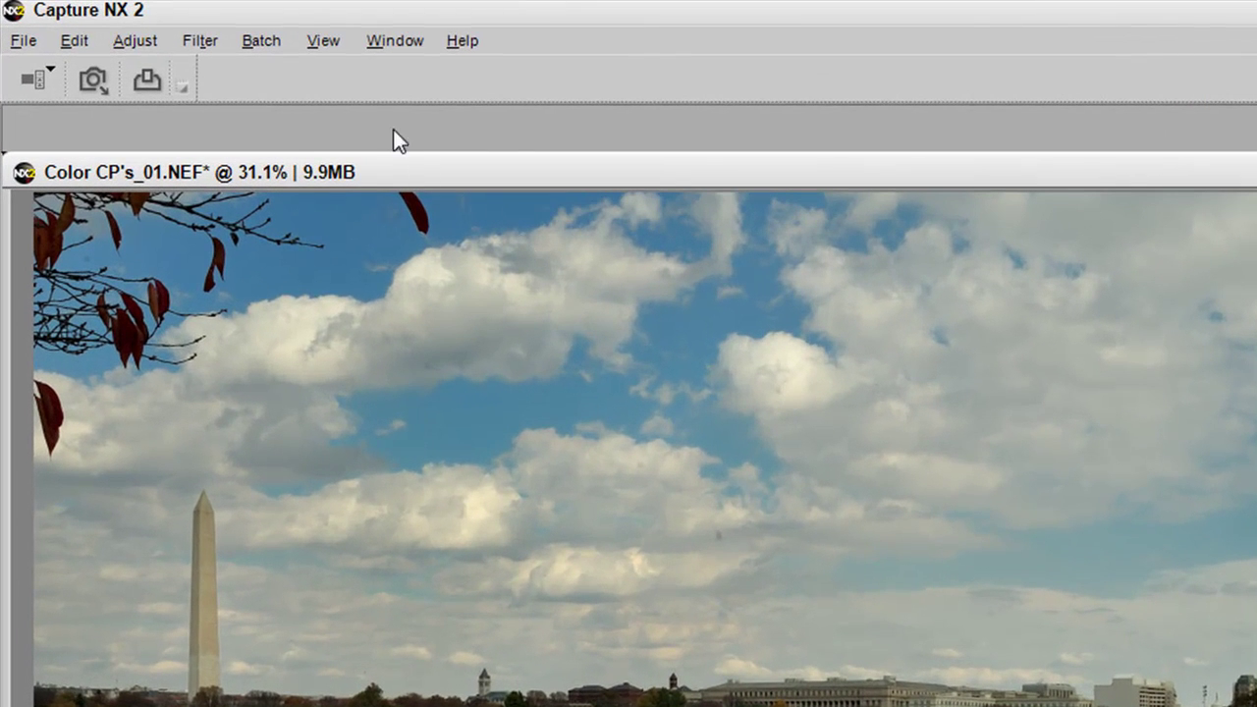
- Choose View > Compare Images > Compare with Original to show the original above the edit
left_click(325, 44)
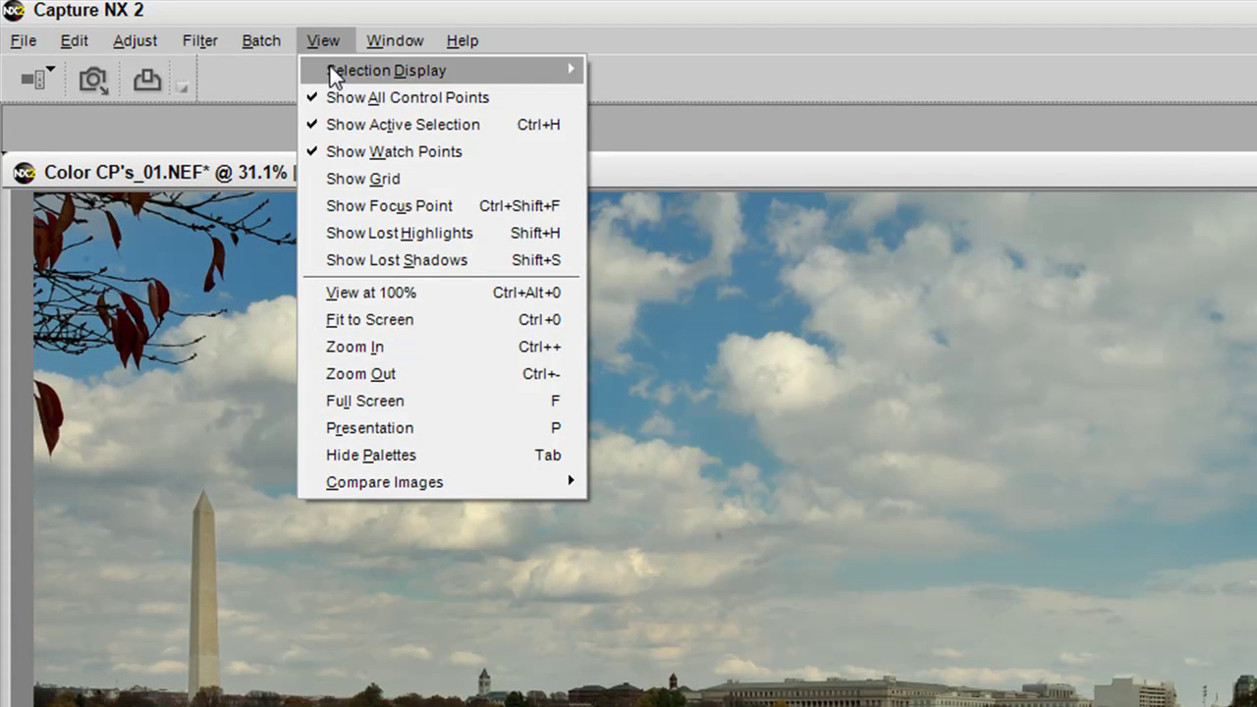
mouse_move(465, 482)
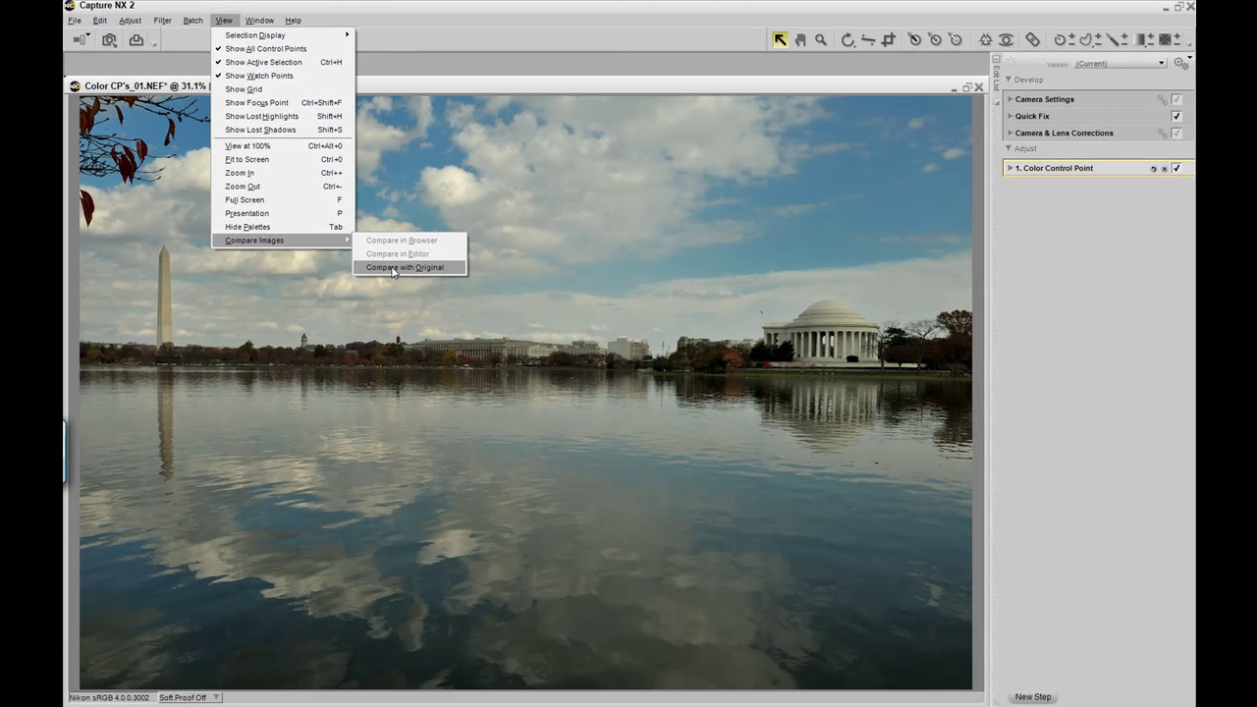
left_click(393, 268)
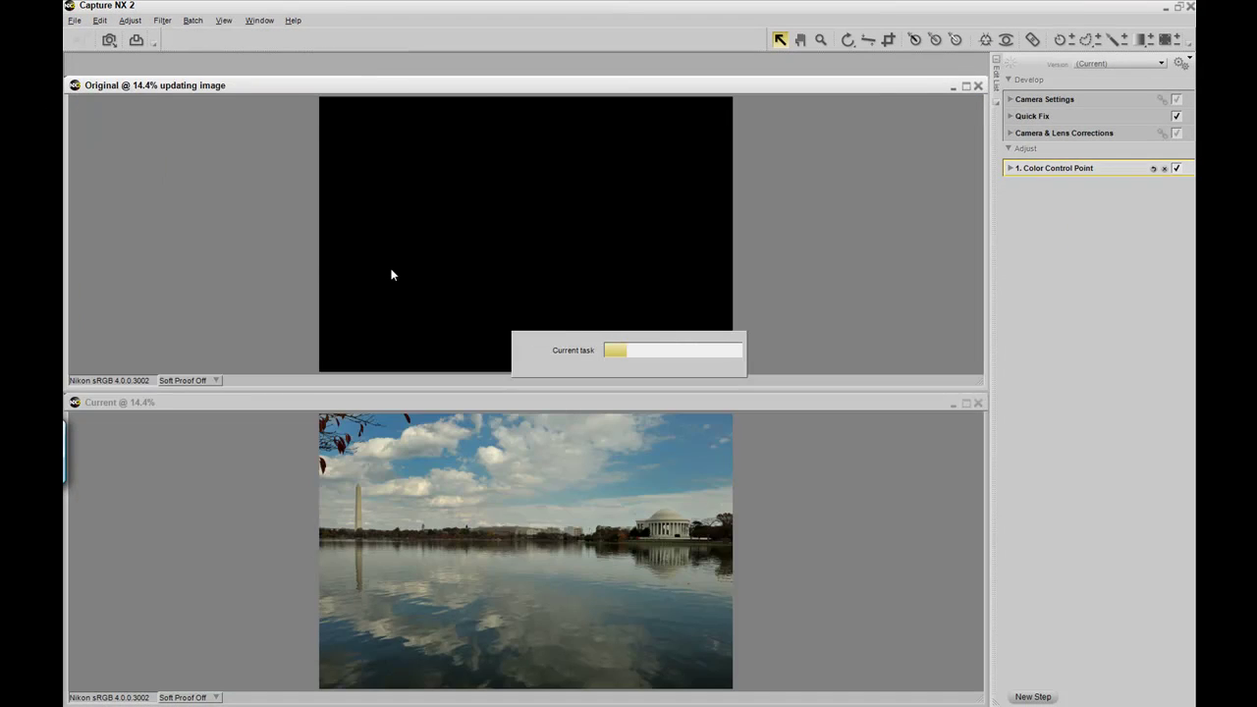